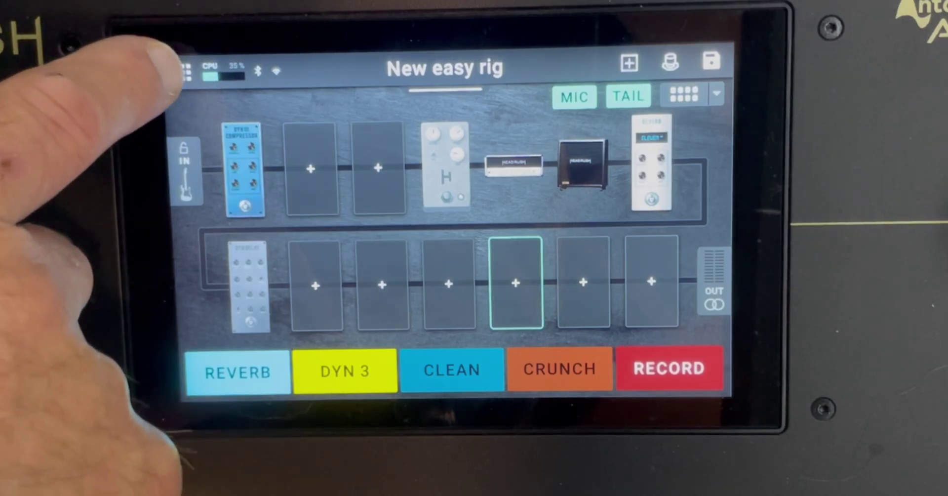
- Switch HeadRush Remote on under Global Settings > Wi-Fi, then go back to My Rig
click(185, 71)
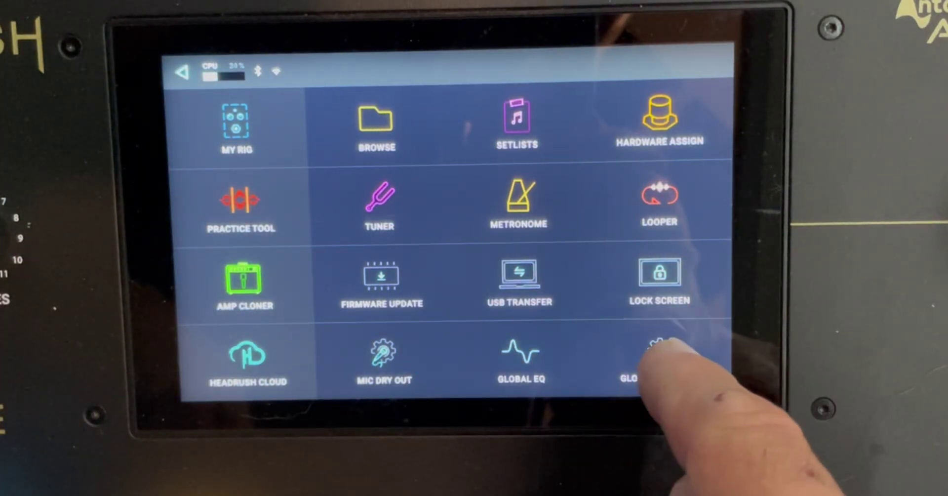
click(659, 348)
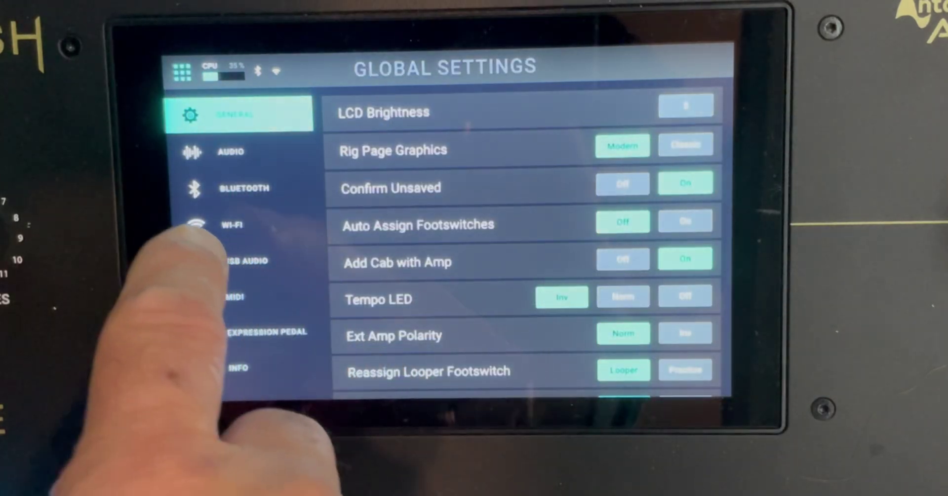
click(198, 224)
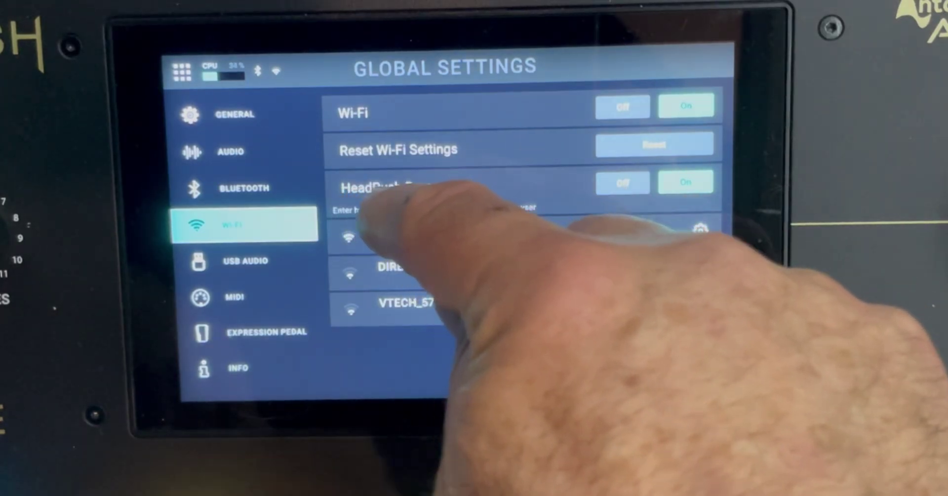
click(622, 183)
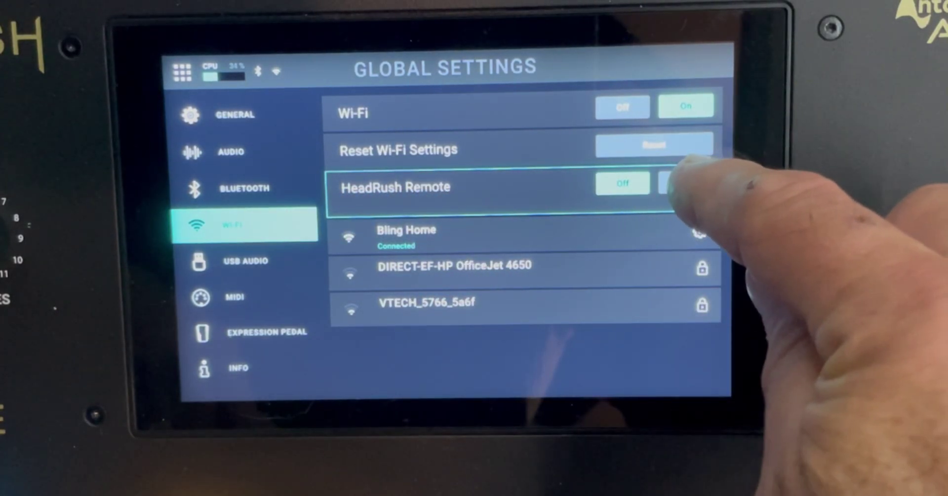
click(678, 182)
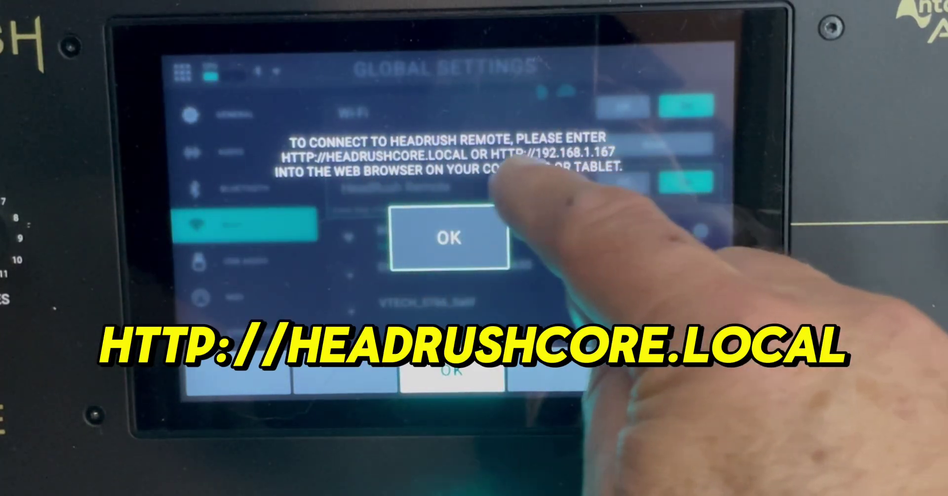
click(449, 237)
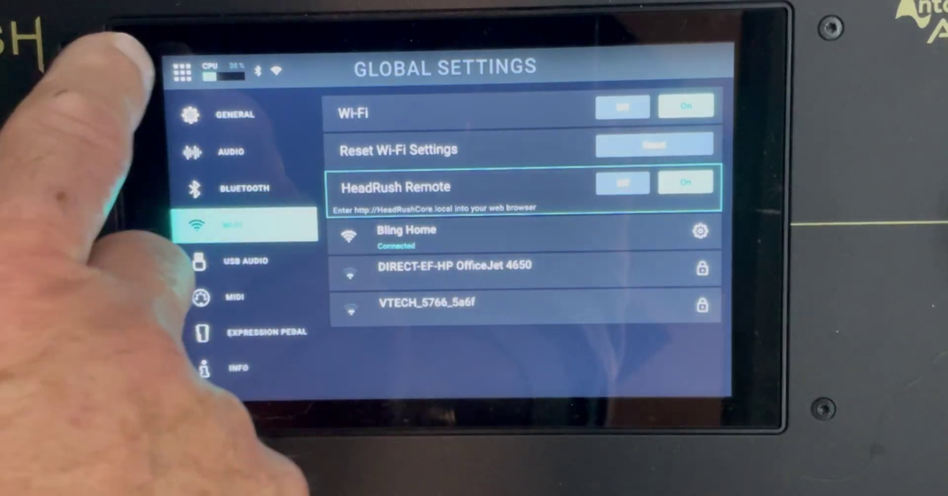
click(181, 71)
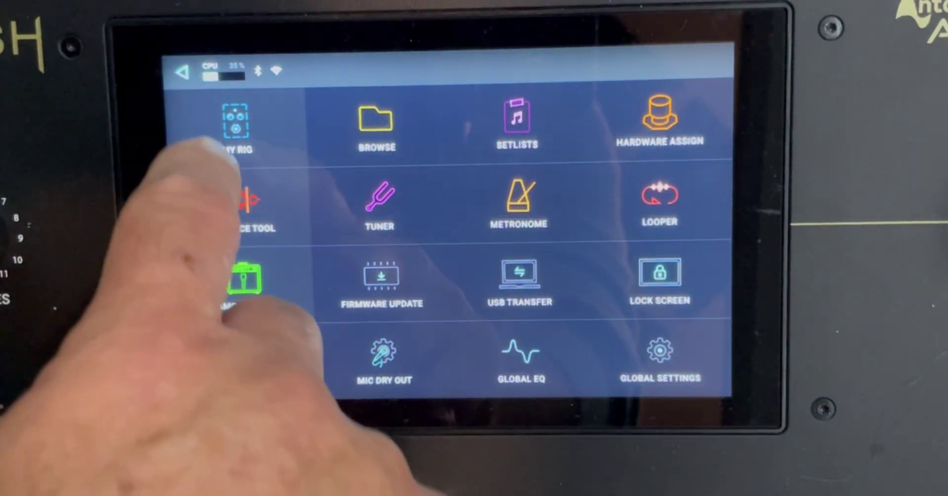
click(229, 126)
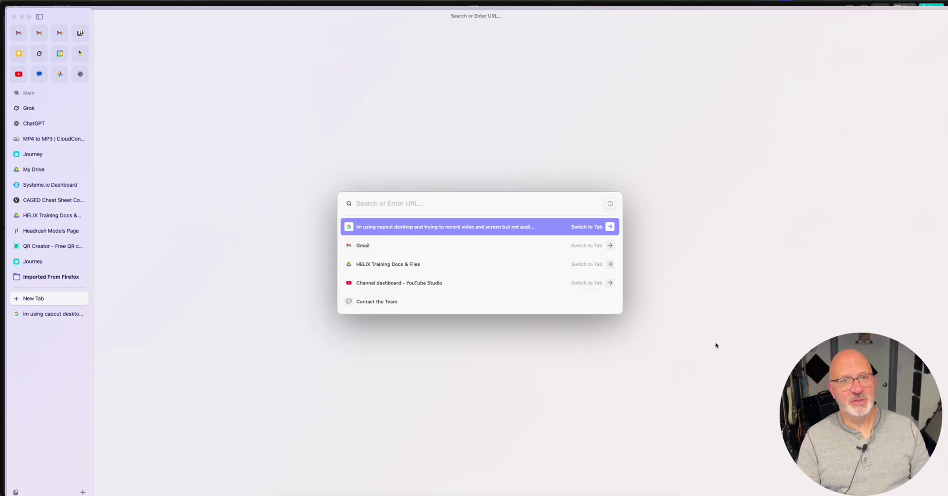
- Load headrushcore.local in Arc to bring up the New easy rig in the web editor
text(head)
key(Return)
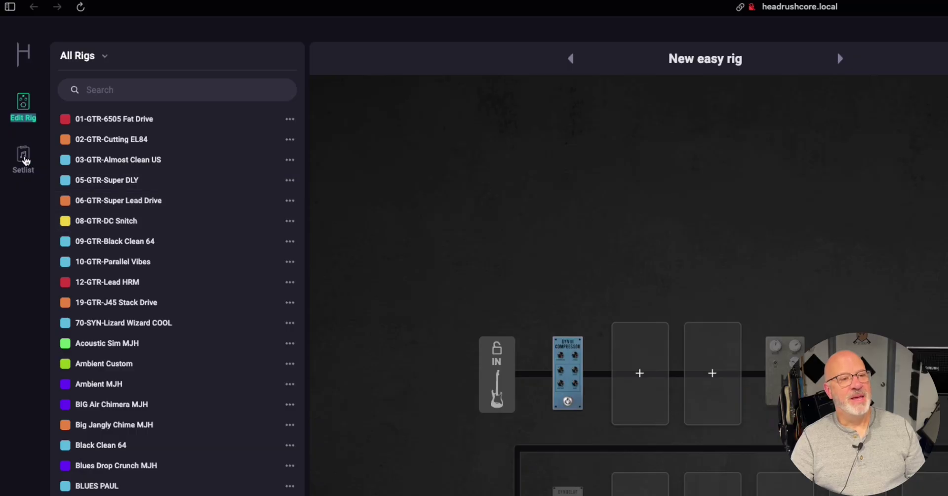
click(25, 157)
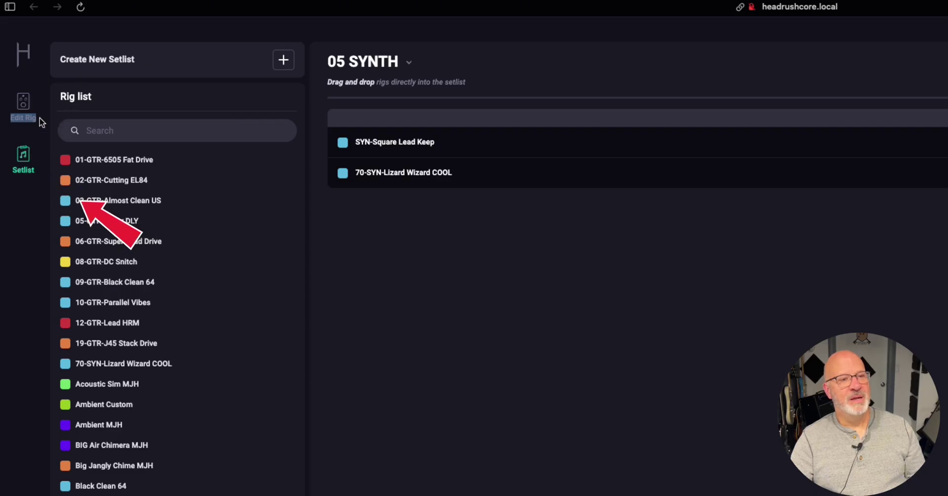
click(24, 103)
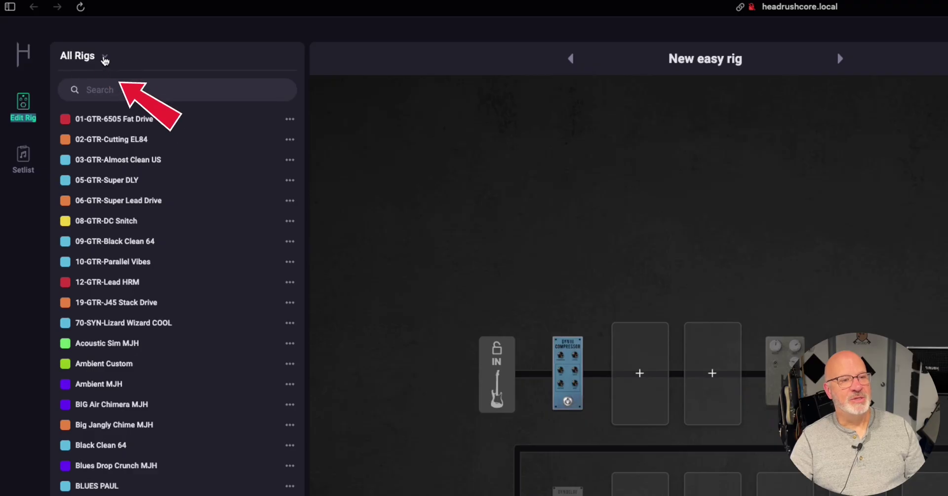
click(104, 56)
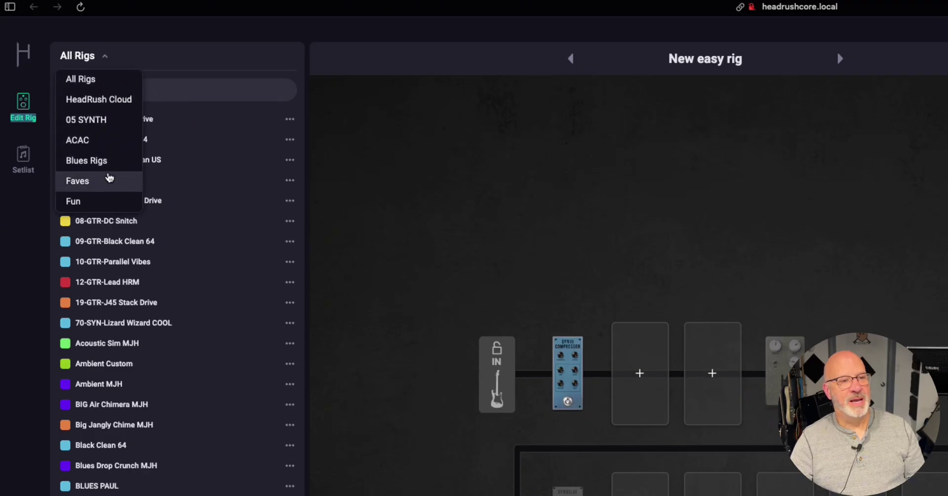
click(102, 181)
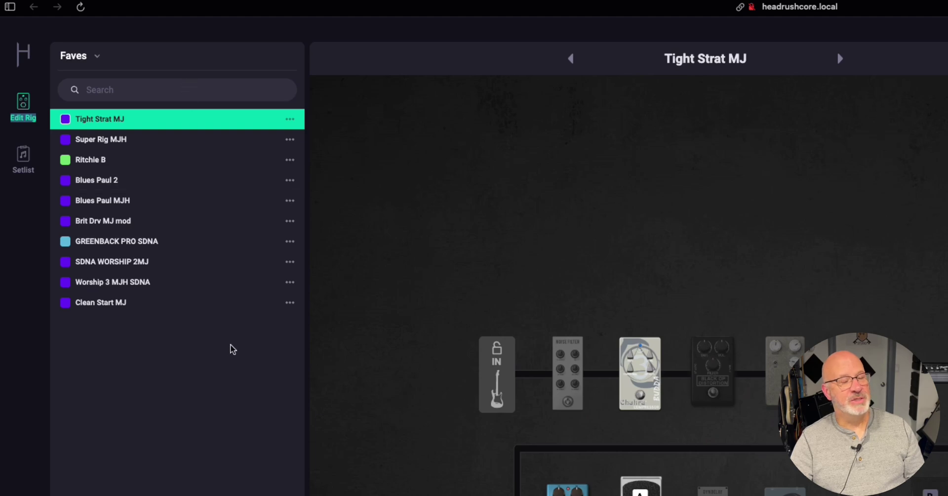
click(94, 59)
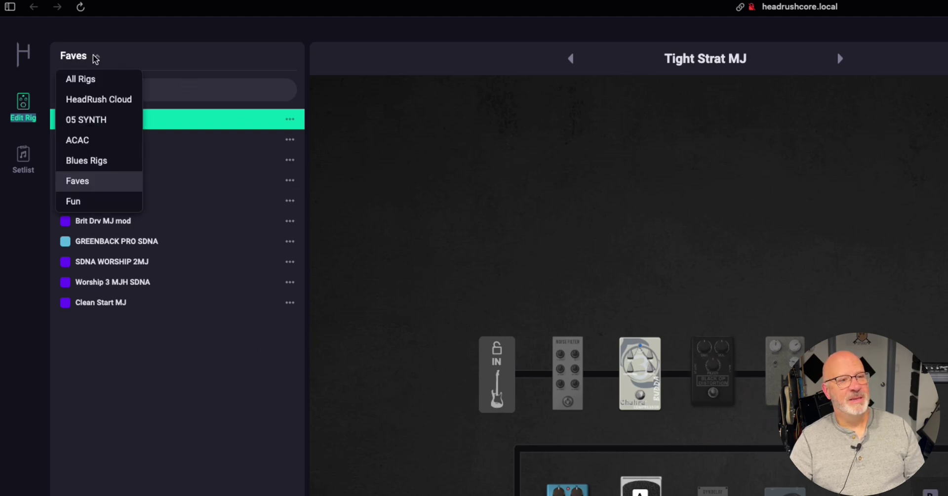
click(79, 85)
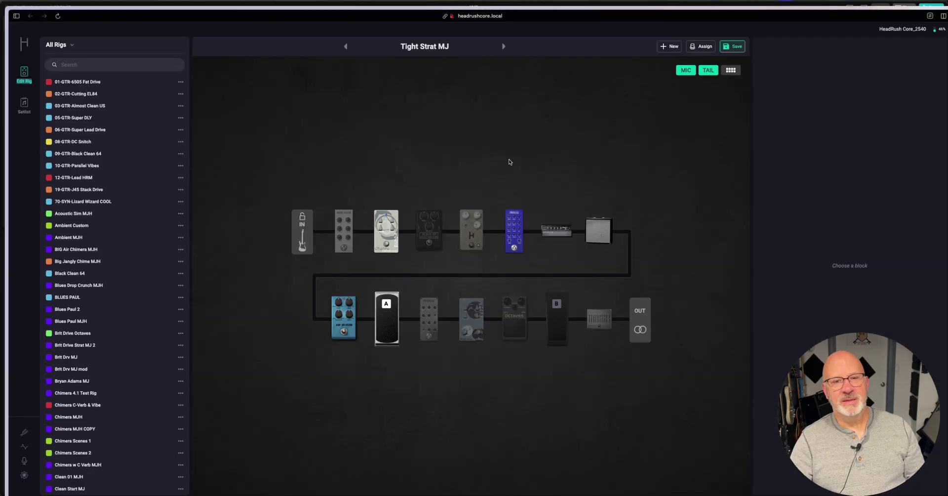
scroll(134, 291, down, 10)
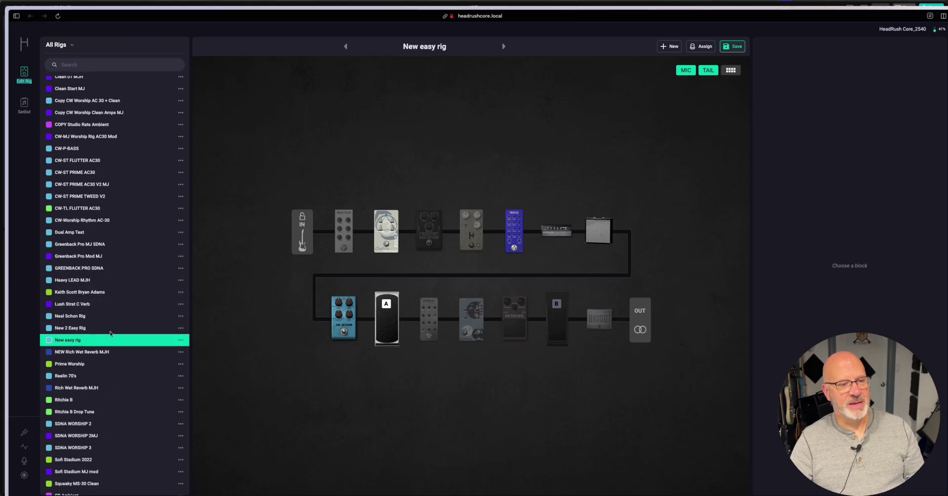
click(93, 341)
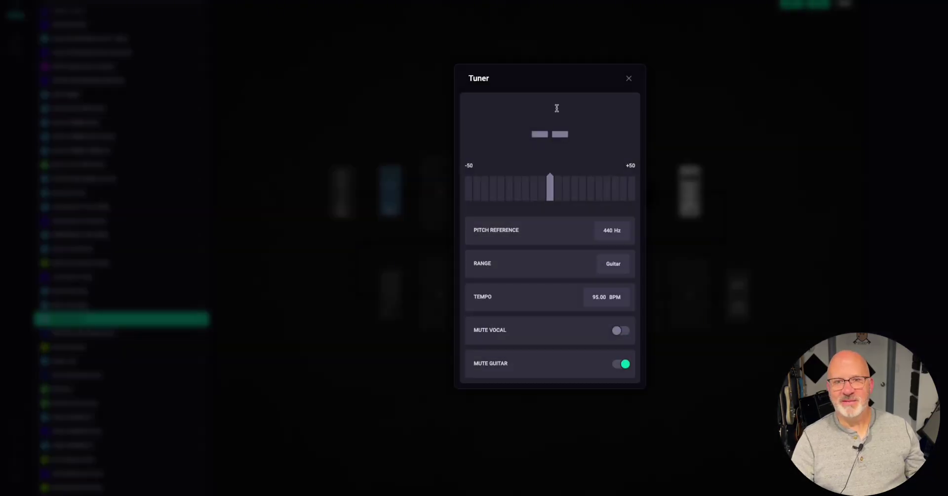
click(629, 79)
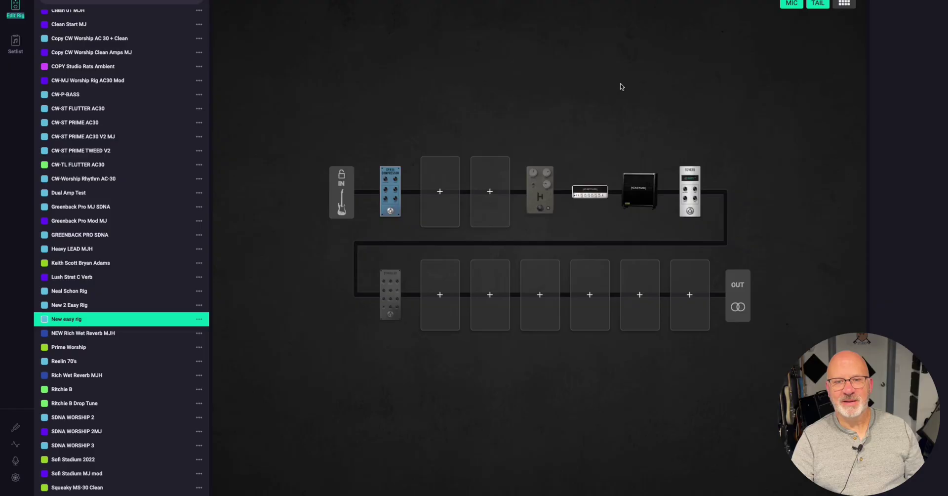
click(13, 444)
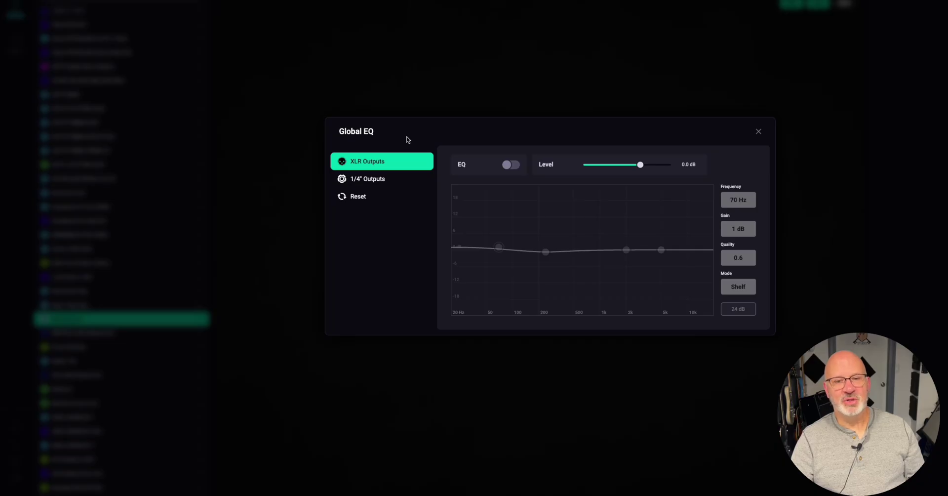
click(514, 165)
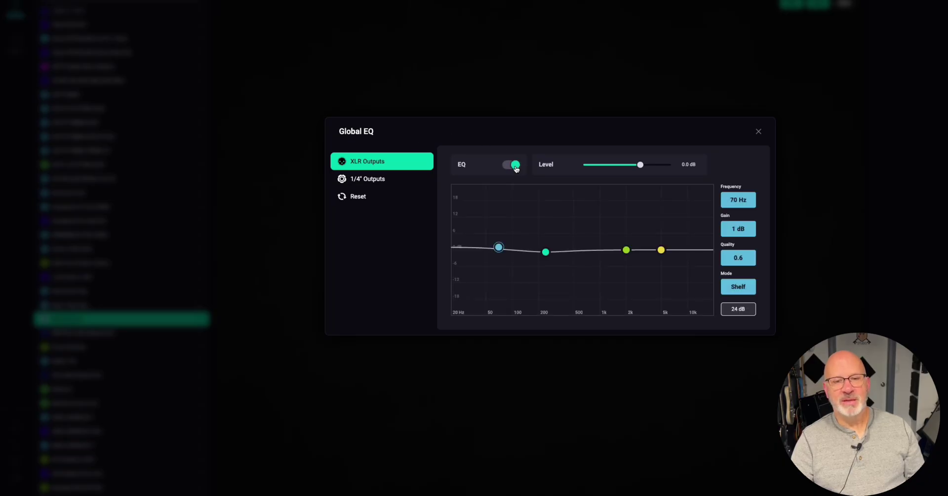
click(509, 165)
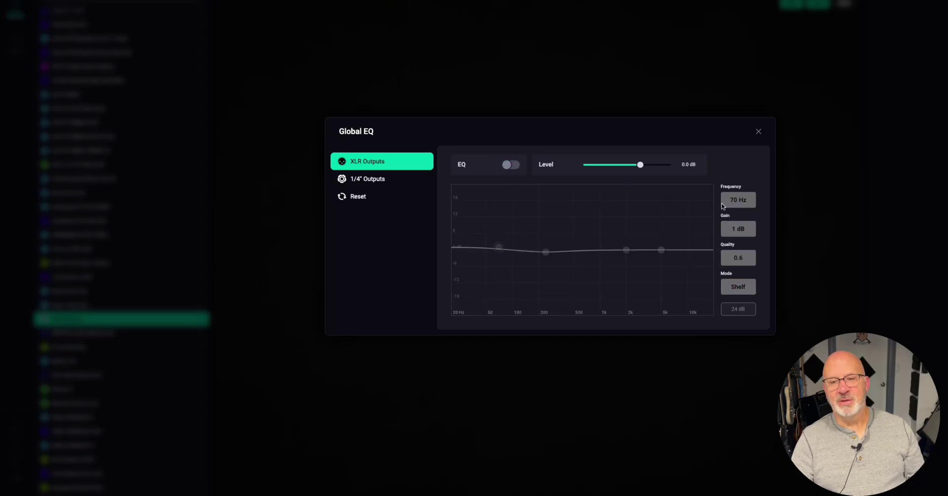
- Close the Global EQ, set the Mic Dry Out output to Active, and close its settings
click(759, 130)
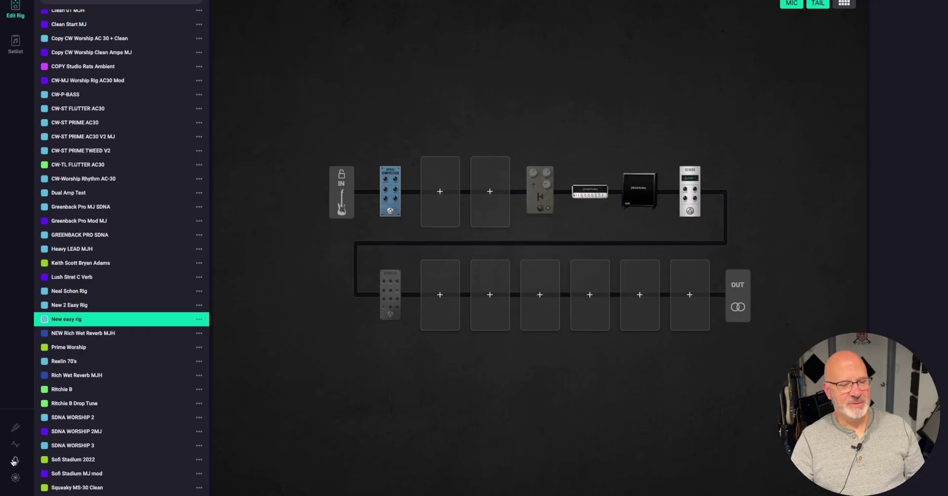
click(14, 460)
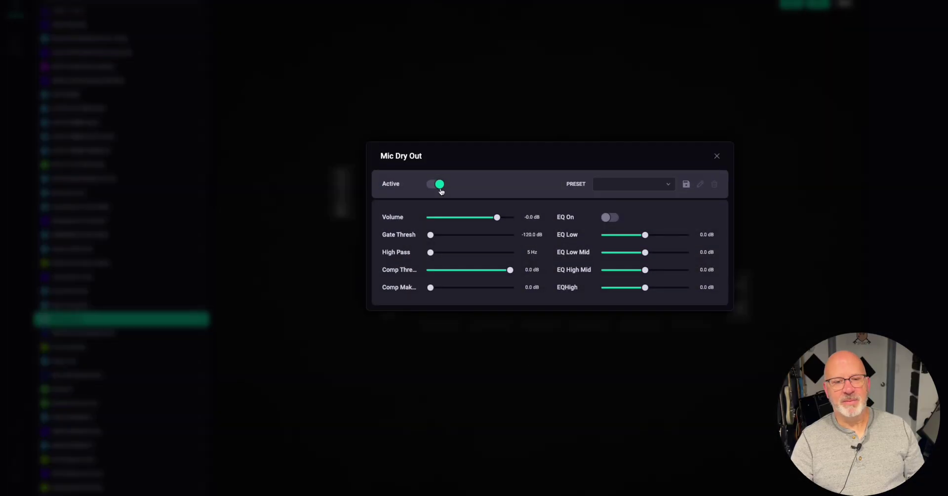
click(434, 184)
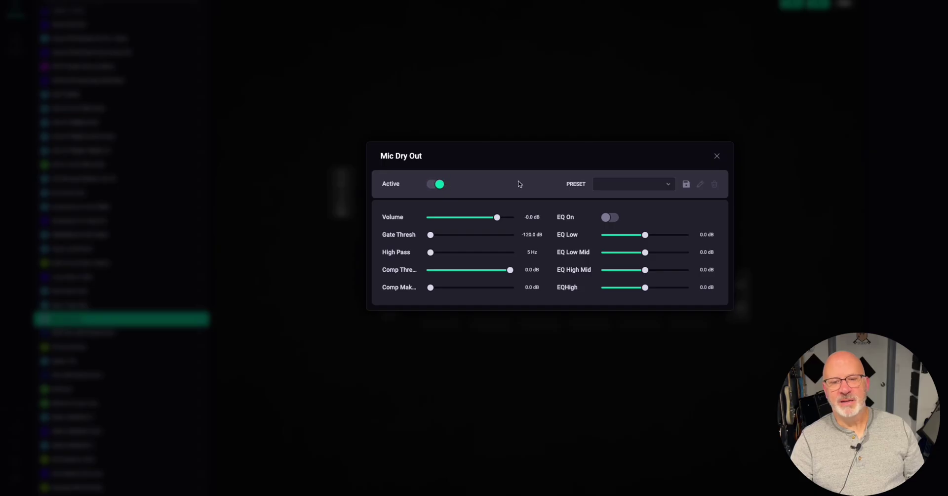
click(666, 188)
click(667, 186)
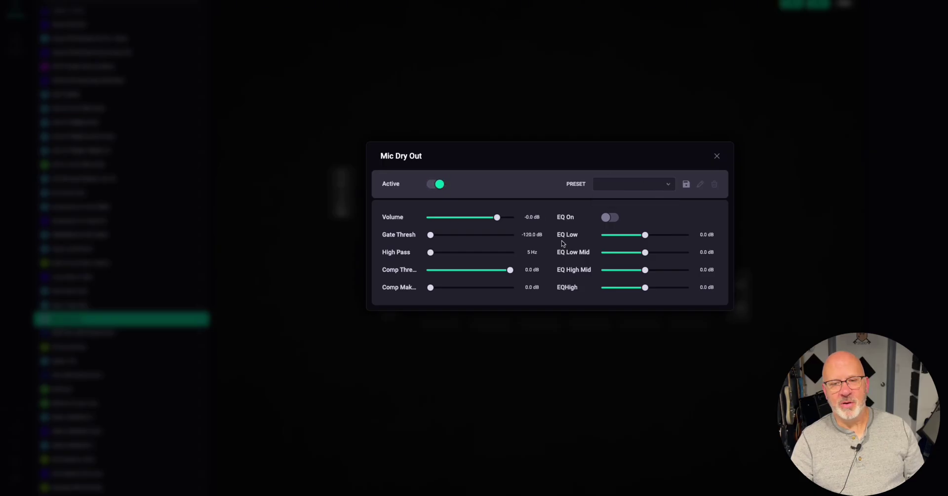
click(716, 156)
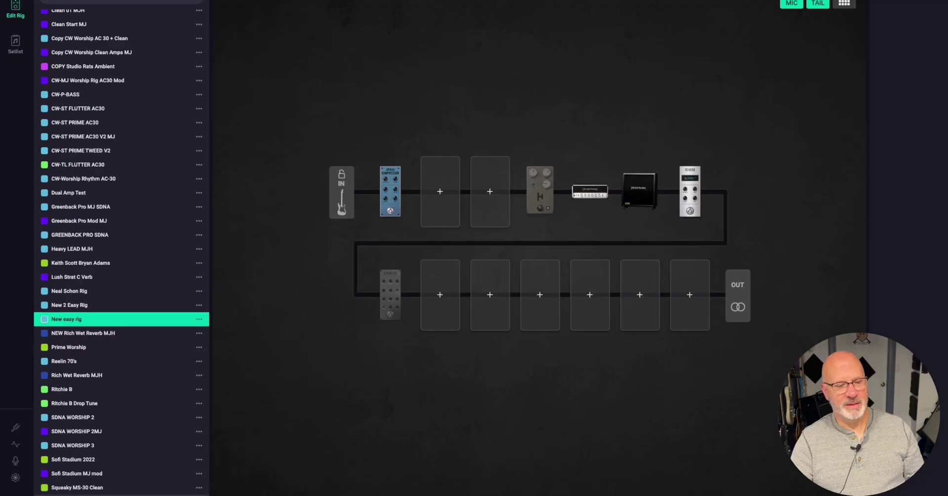
click(16, 476)
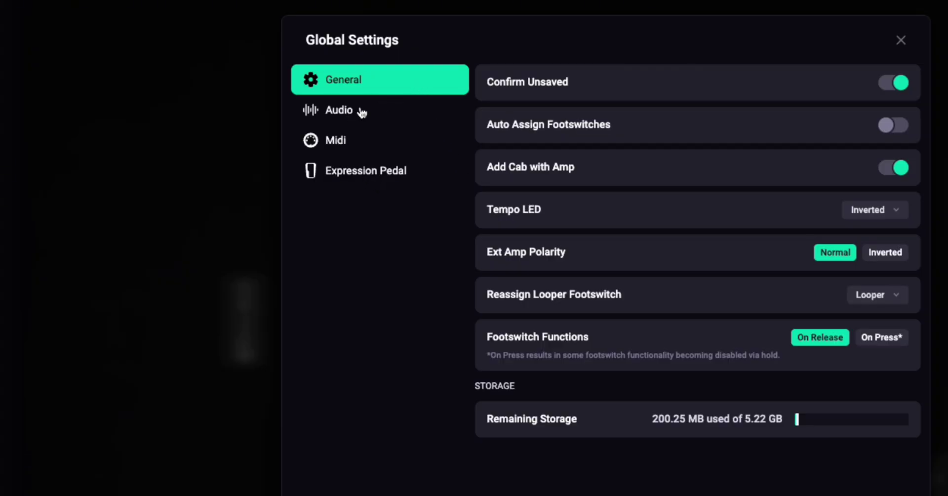
click(363, 112)
click(365, 143)
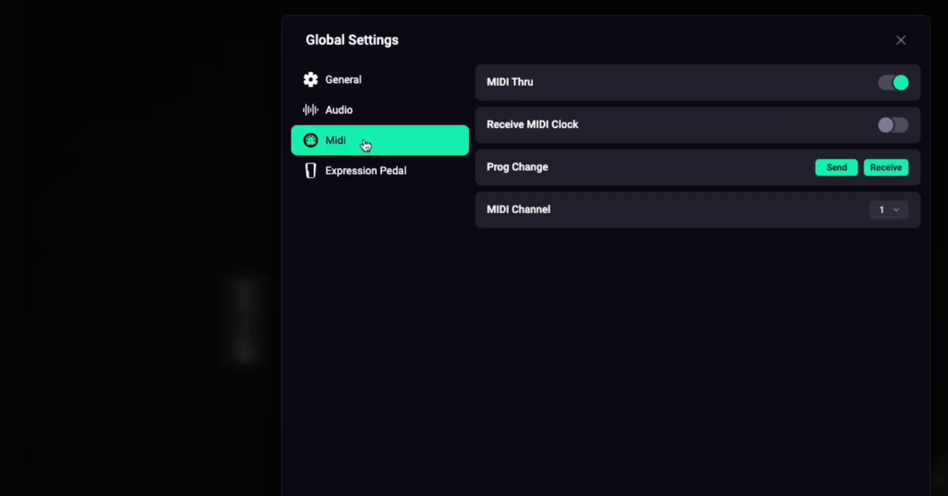
click(372, 174)
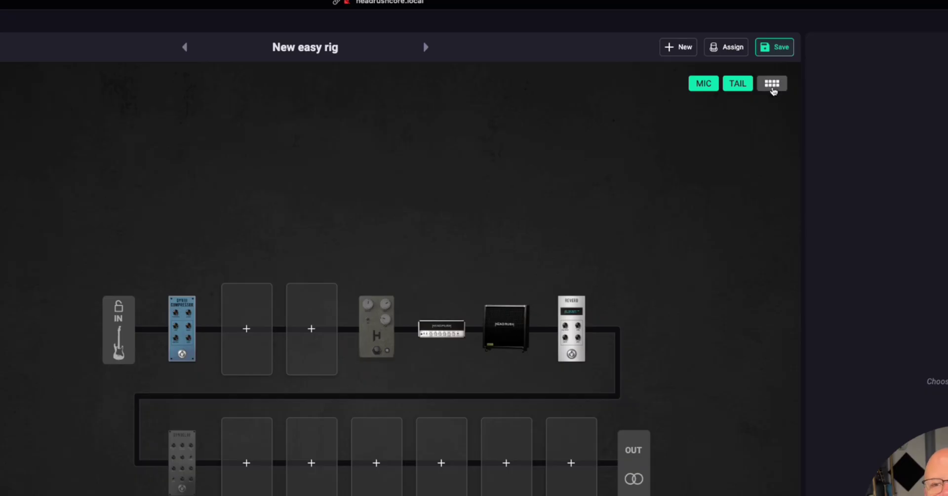
click(772, 84)
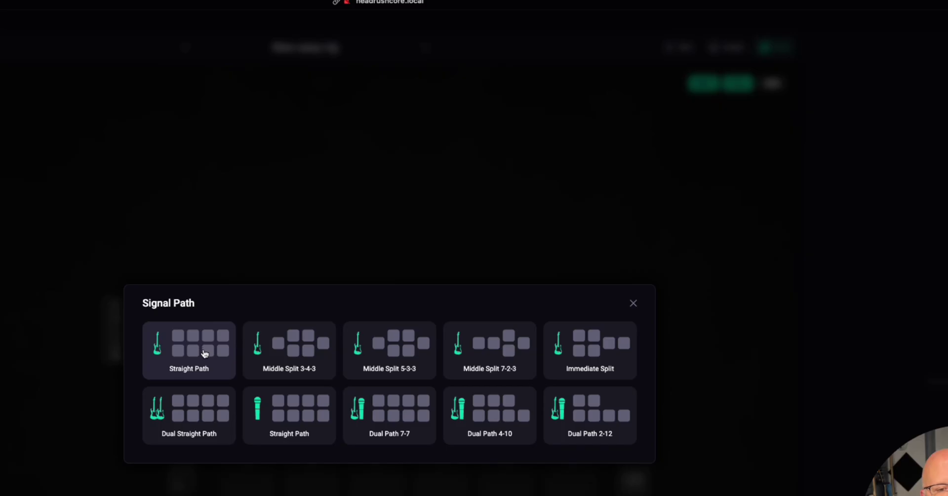
click(317, 353)
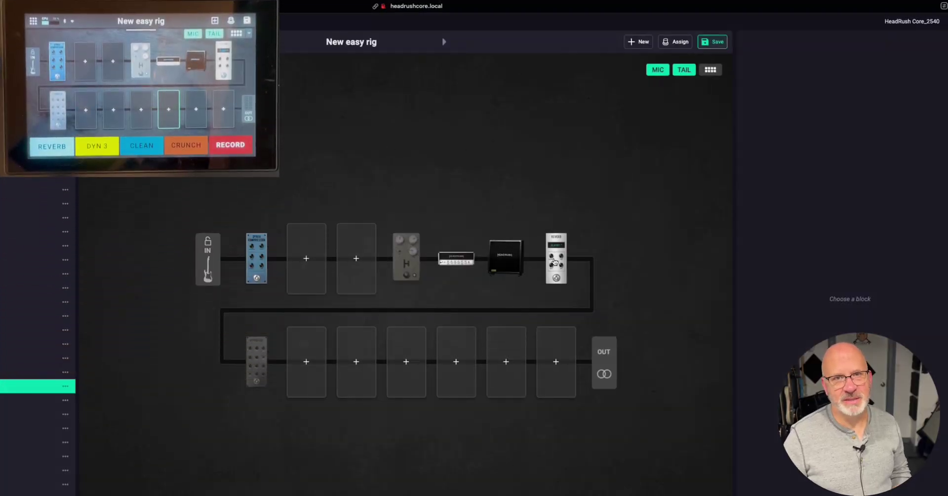
- Turn on the reverb and move cab, amp and drive to the lower row, compressor further along
click(554, 262)
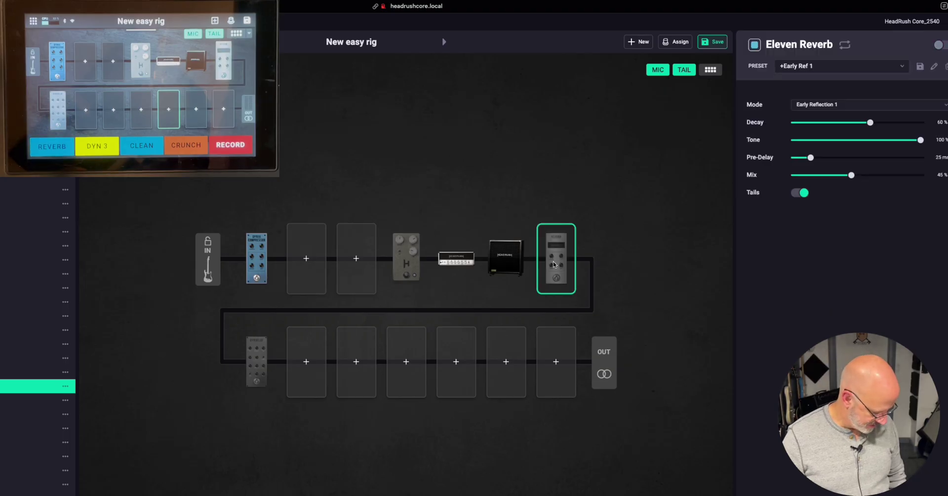
click(554, 264)
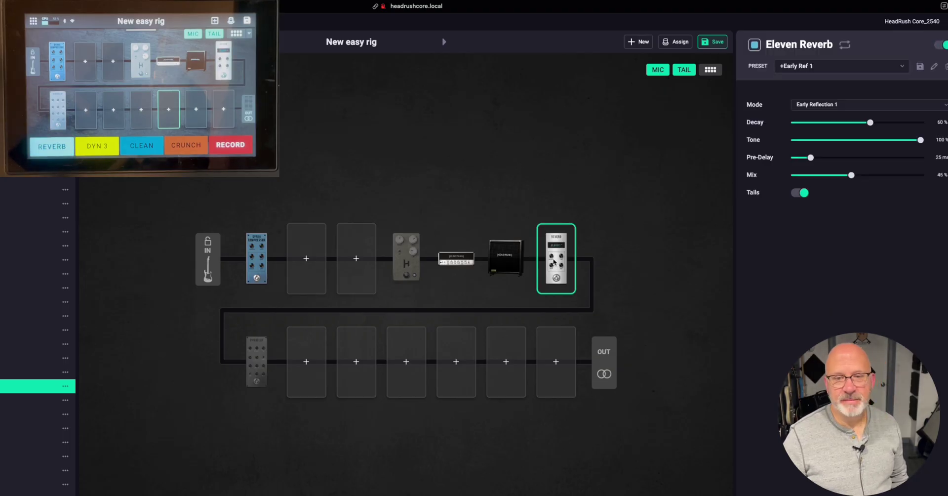
drag(505, 257, 508, 373)
drag(463, 263, 458, 364)
drag(408, 264, 356, 362)
drag(261, 264, 455, 262)
- Add a Black Death distortion pedal with the Bright Drive preset to the empty slot
click(407, 260)
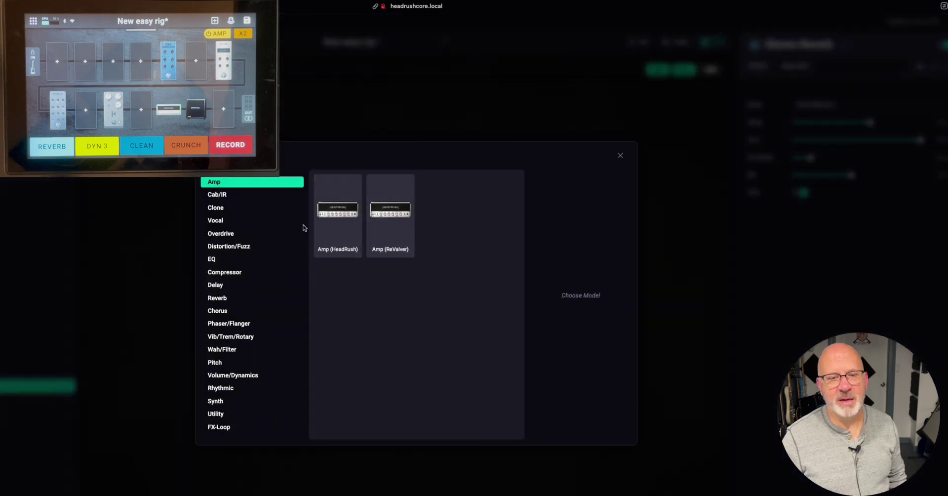
click(231, 247)
click(443, 215)
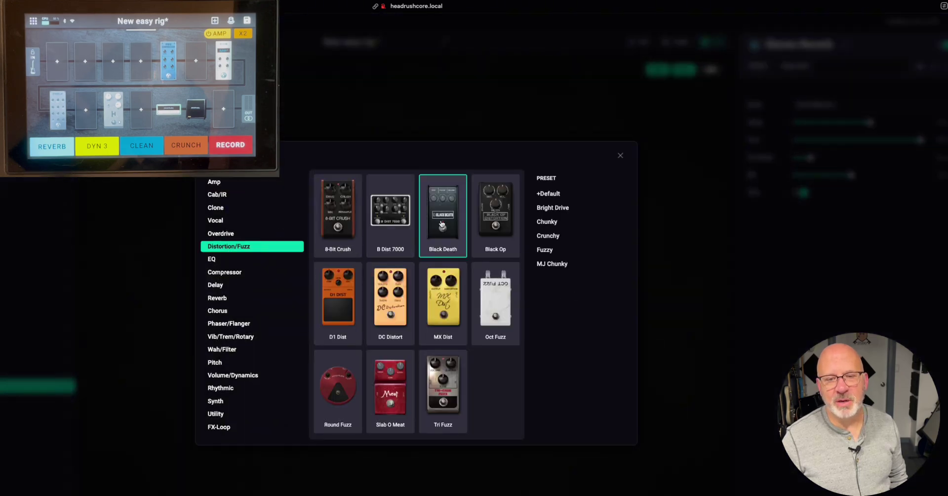
click(542, 208)
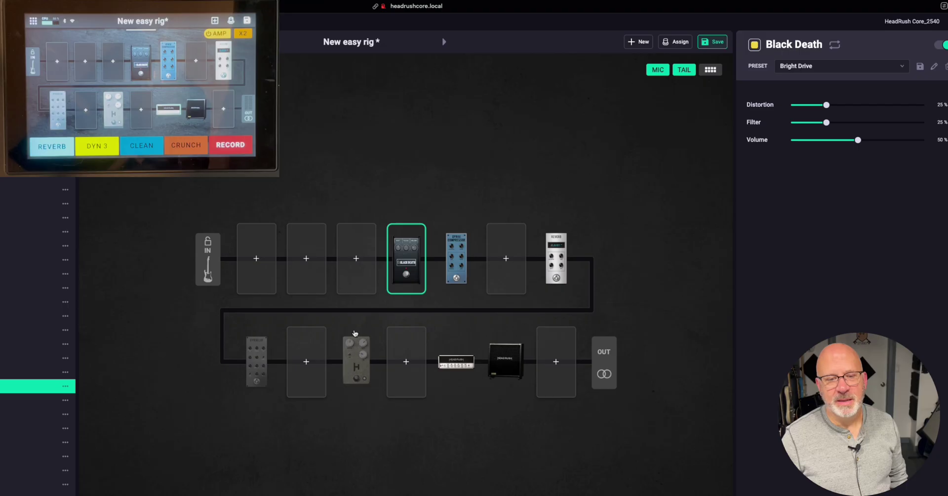
- Raise the Rig Volume to 36.0 dB and bring up the save options with Cmd+S
click(600, 363)
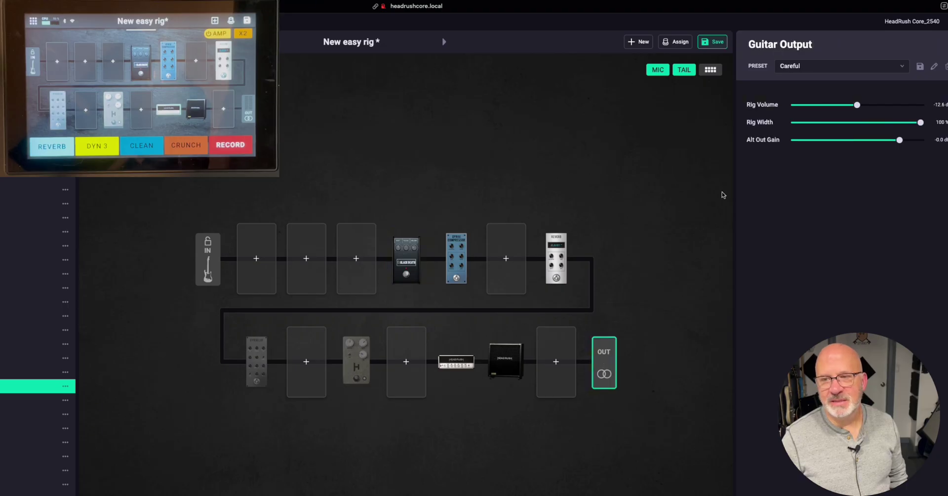
drag(857, 105, 921, 104)
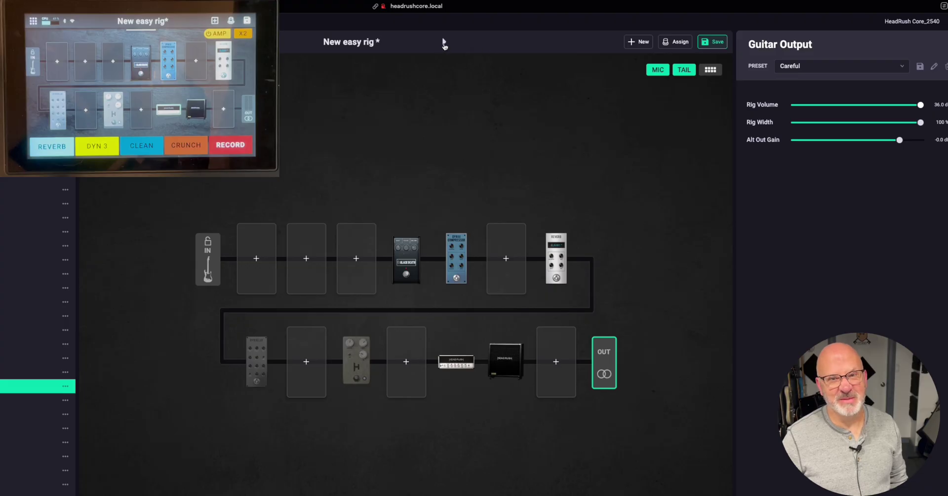
key(super+s)
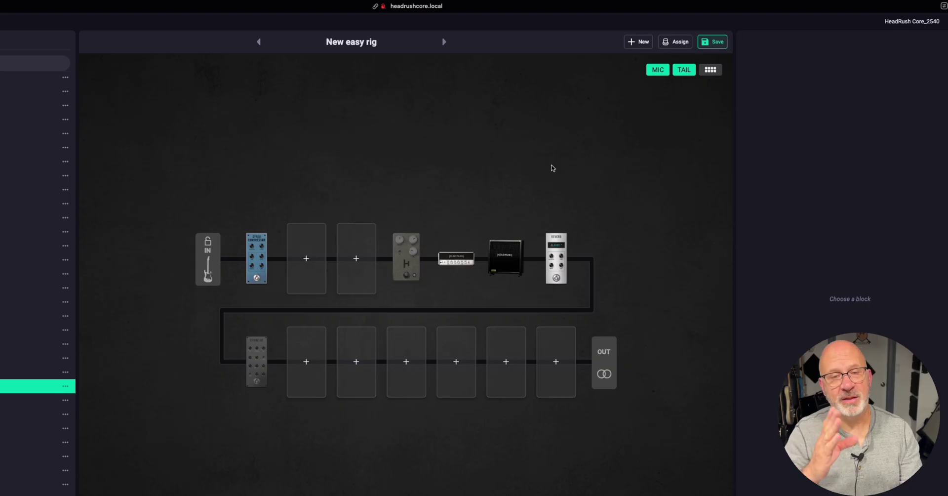
- Inspect the guitar input settings and the rig output settings showing Rig Volume -12.6 dB
click(216, 263)
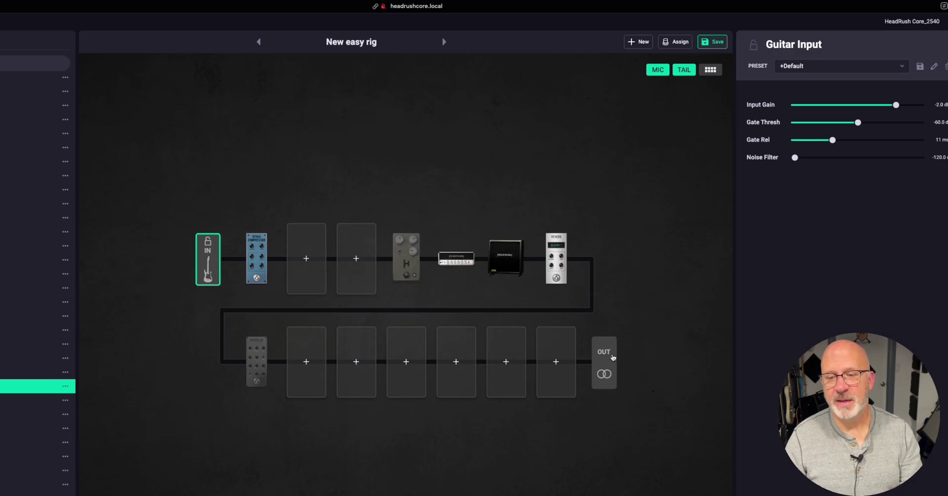
click(612, 355)
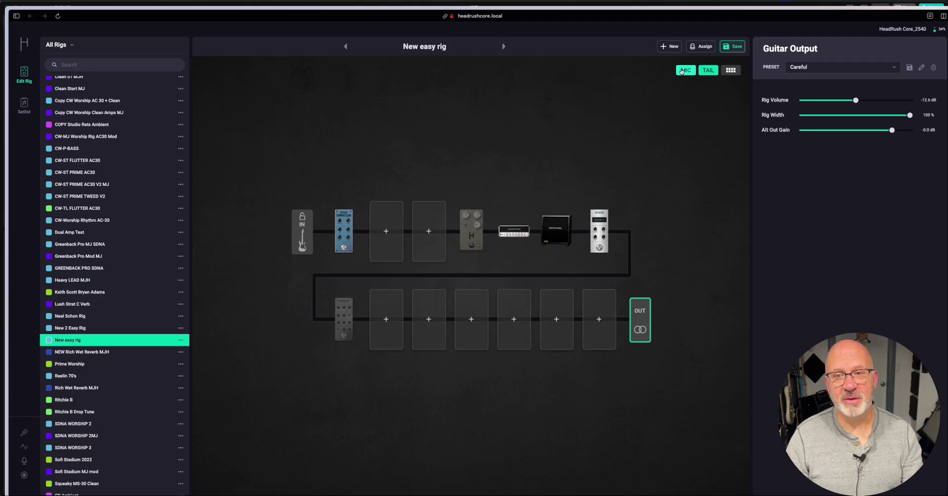
- Set the REVERB footswitch to SCENE with Glorious Drive on, and add a second state
click(700, 47)
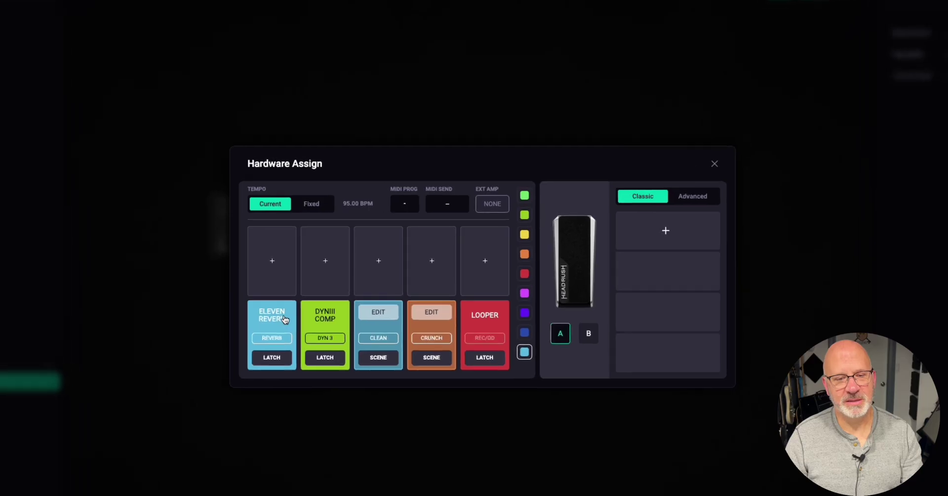
click(272, 357)
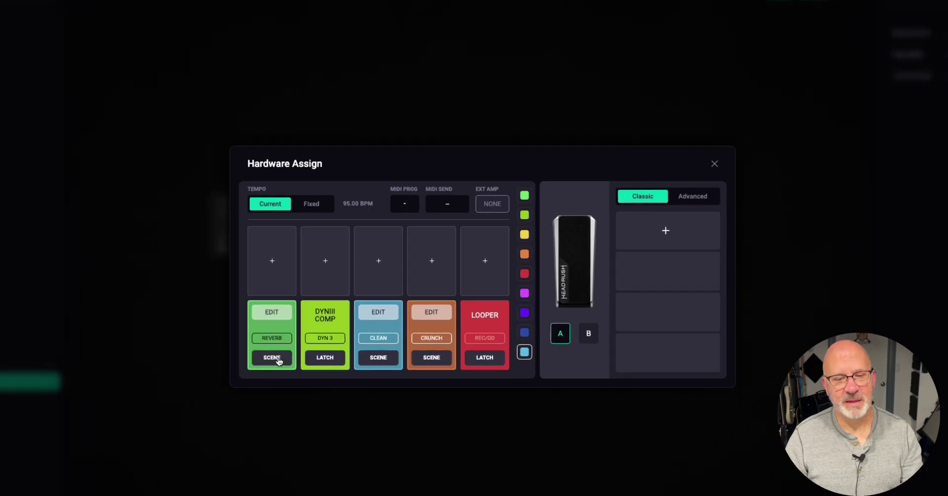
click(272, 313)
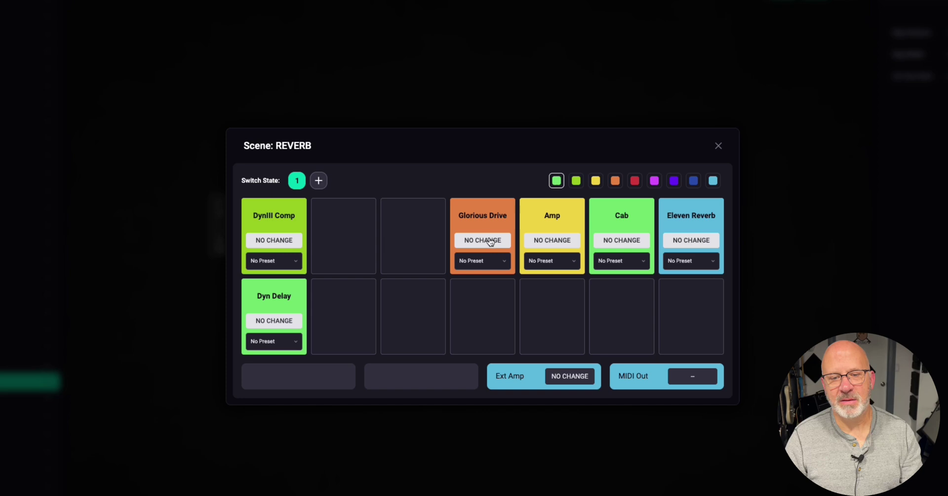
click(492, 242)
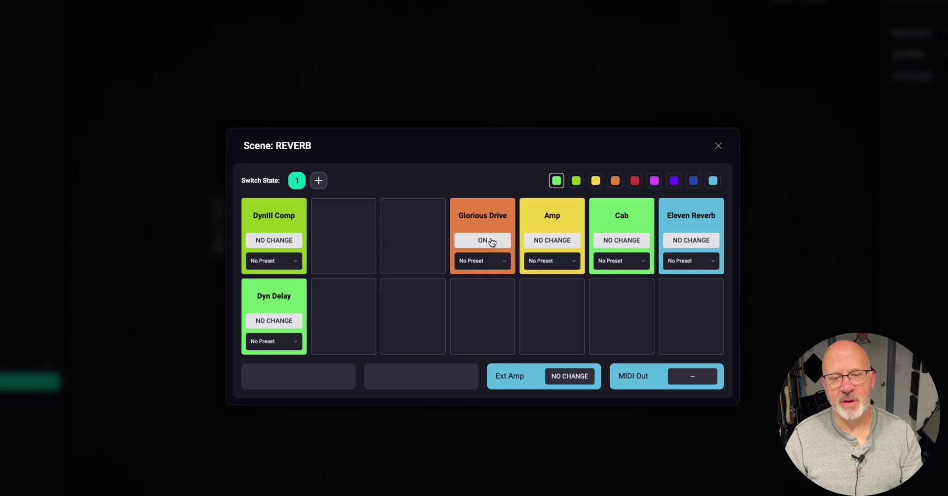
click(319, 180)
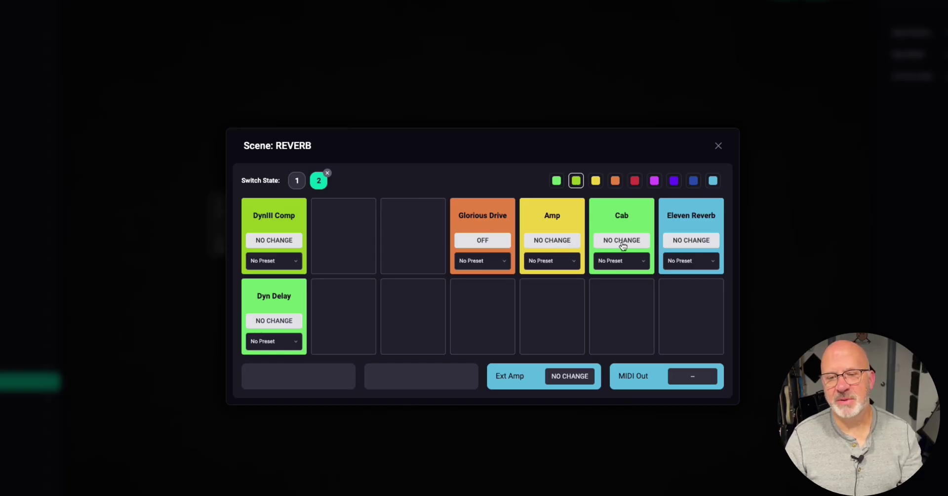
- In state 2, turn Eleven Reverb on with the Big Theater preset and colour the switch magenta
click(690, 241)
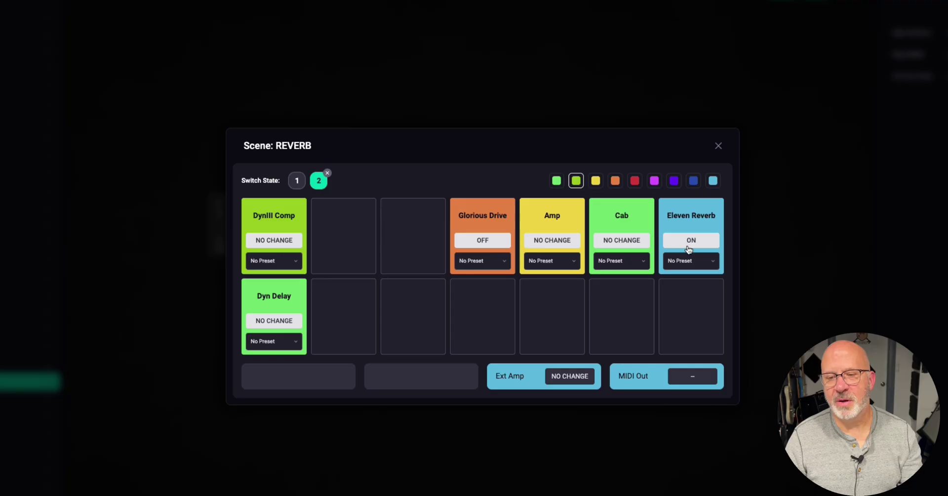
click(695, 261)
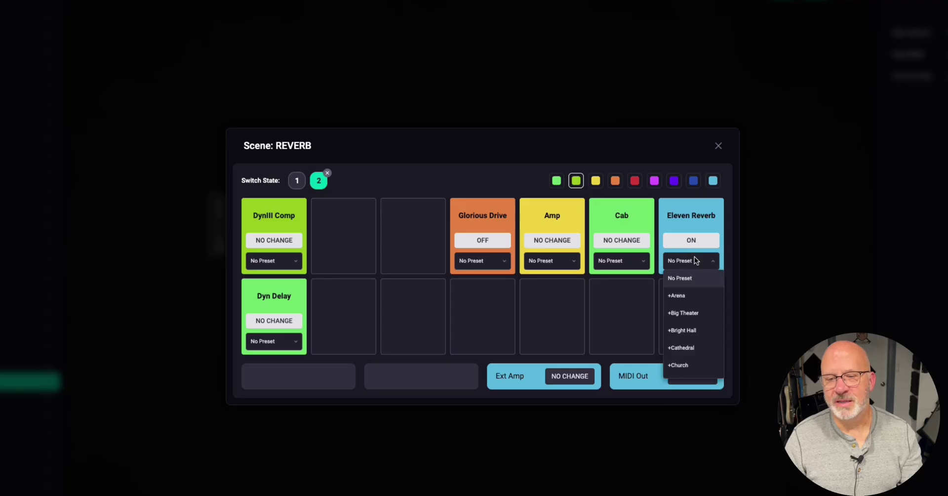
click(682, 317)
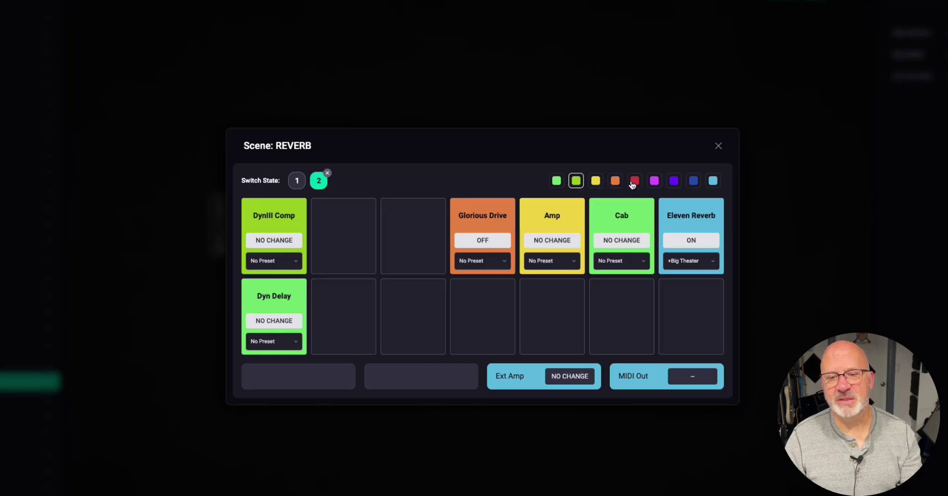
click(654, 181)
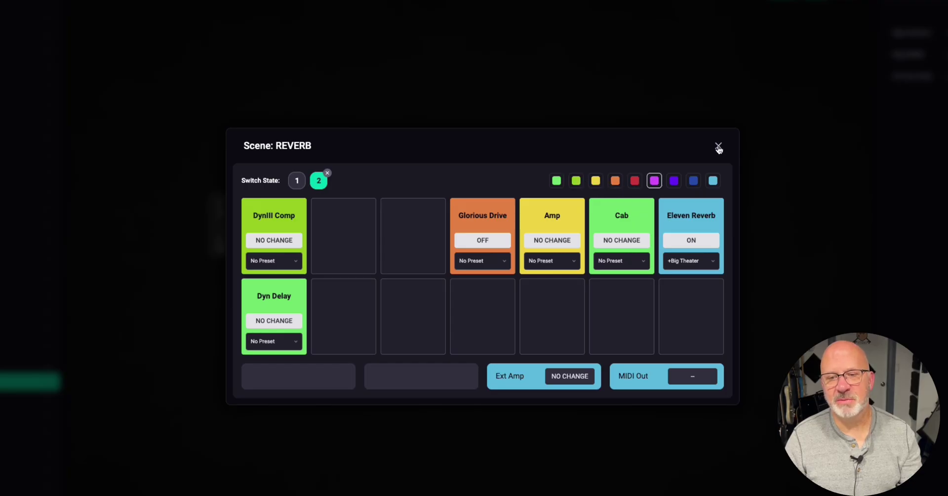
click(718, 147)
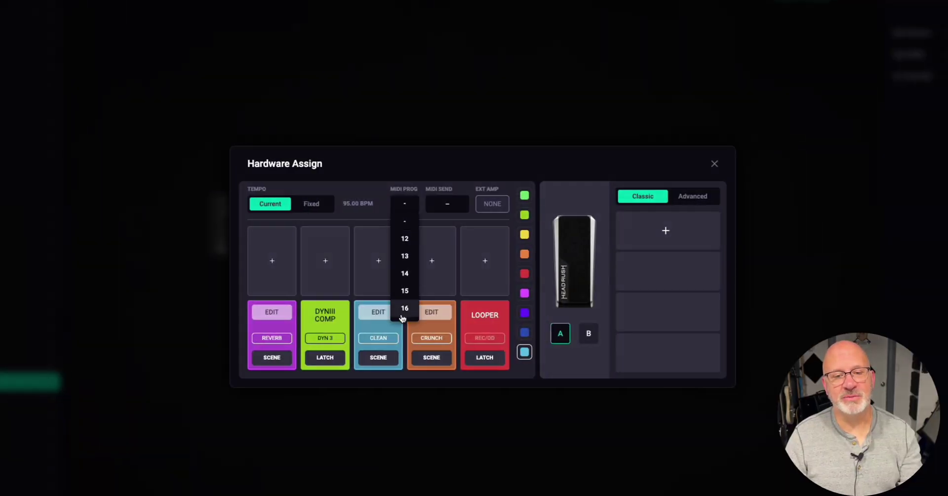
- Close the MIDI PROG list, set the expression pedal to Advanced, and close Hardware Assign
click(430, 132)
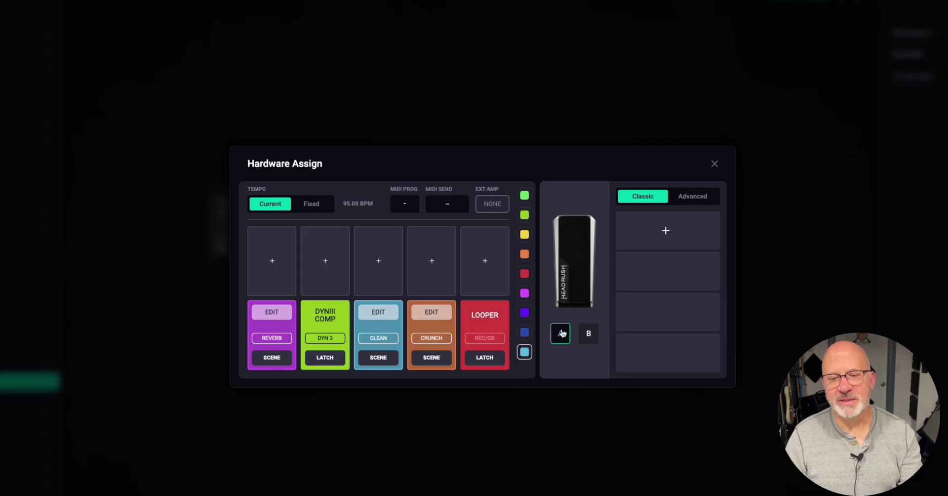
click(691, 201)
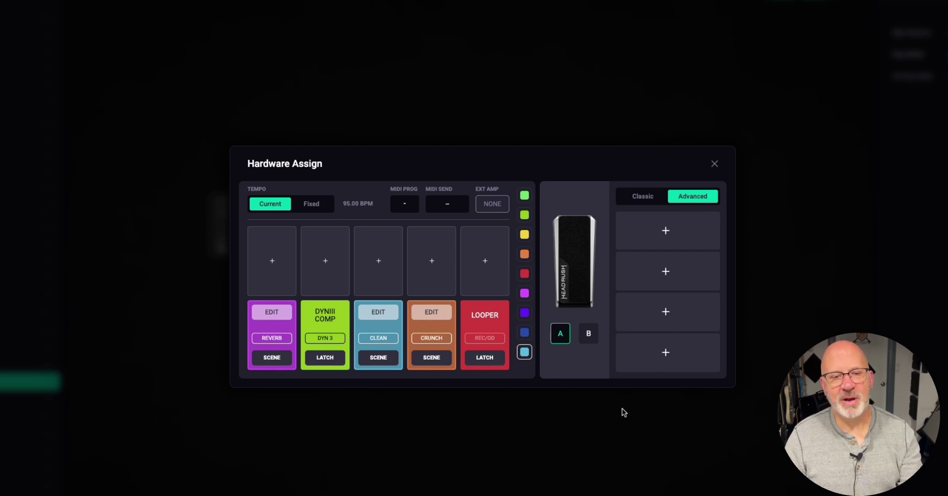
click(714, 165)
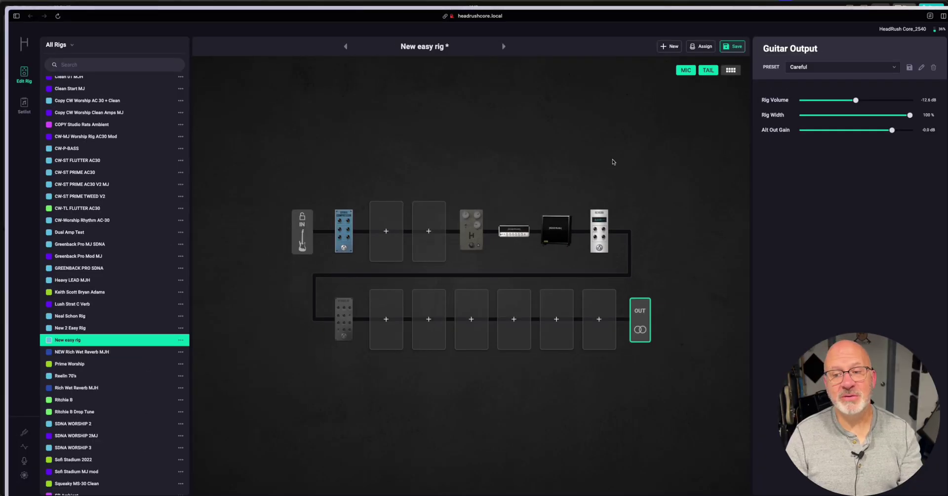
- Boost the Eleven Reverb's block EQ by 3.7 dB near 724 Hz, then leave the EQ off
click(601, 232)
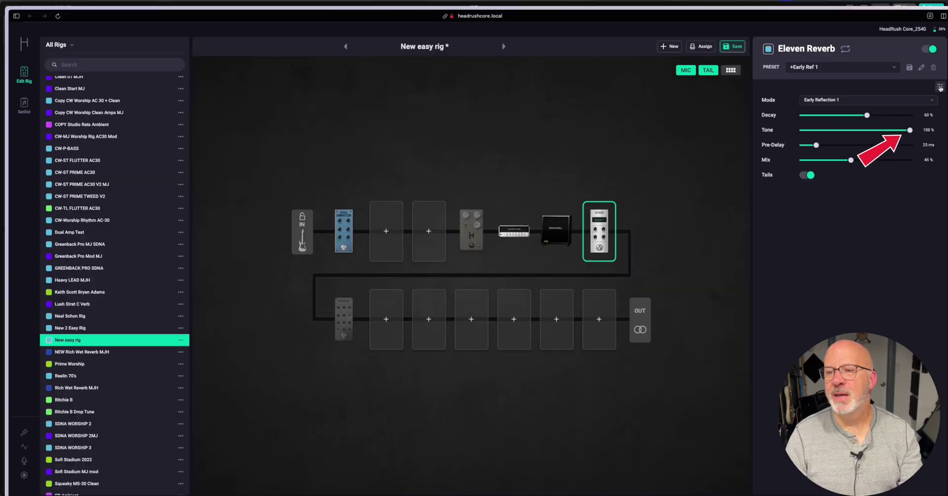
click(936, 107)
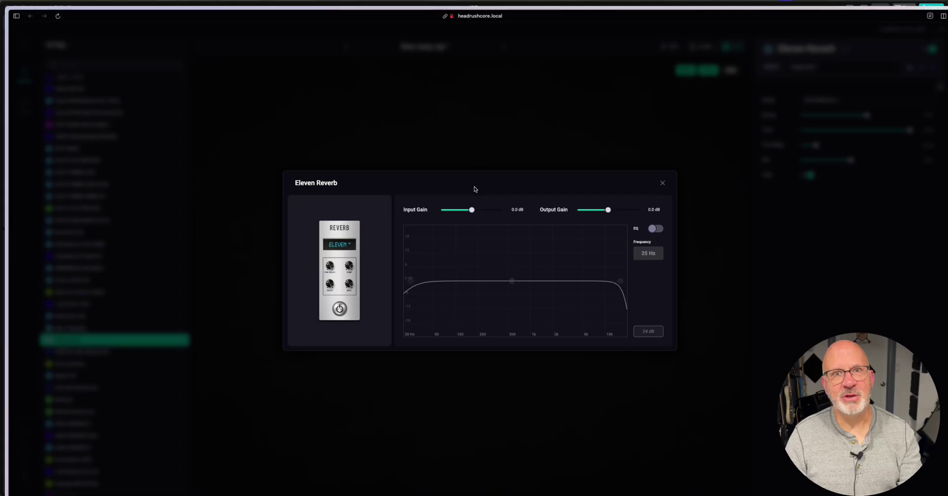
click(655, 228)
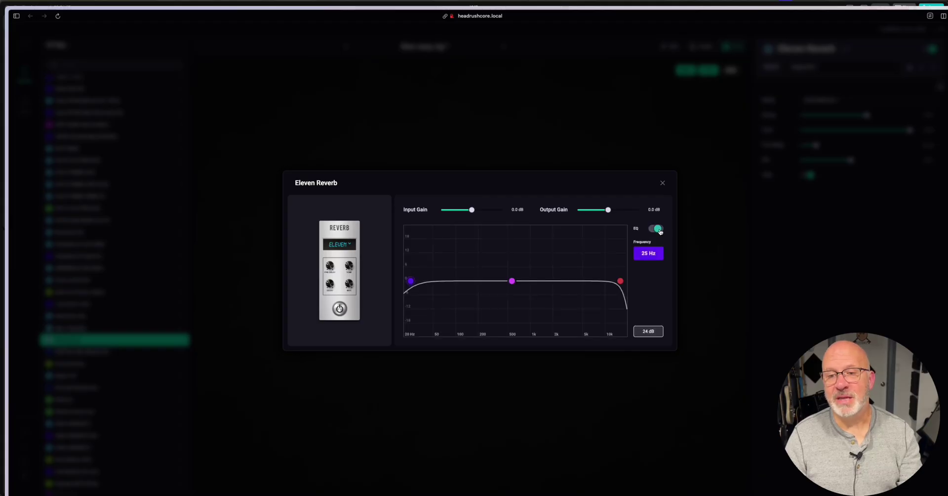
mouse_move(512, 280)
mouse_down()
mouse_move(521, 249)
mouse_move(482, 254)
mouse_move(586, 252)
mouse_move(567, 294)
mouse_move(553, 283)
mouse_move(575, 290)
mouse_move(519, 244)
mouse_move(536, 281)
mouse_move(544, 260)
mouse_move(520, 274)
mouse_up()
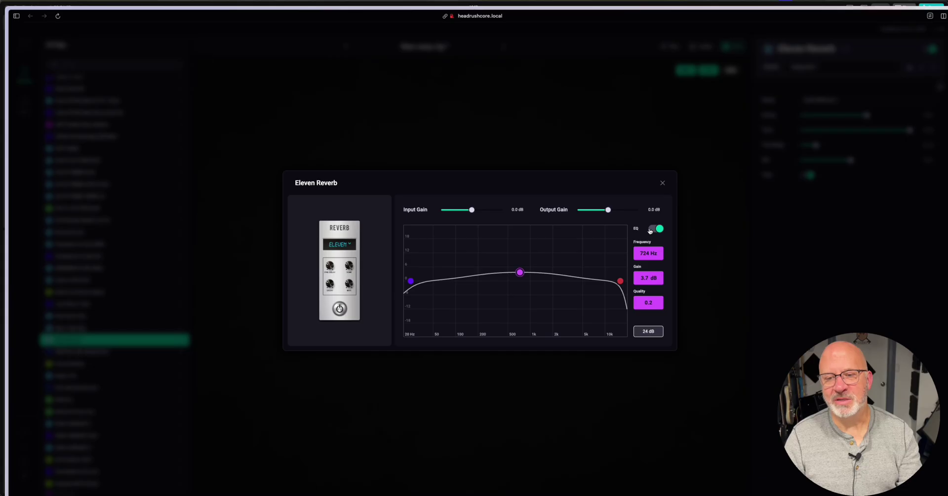
click(652, 229)
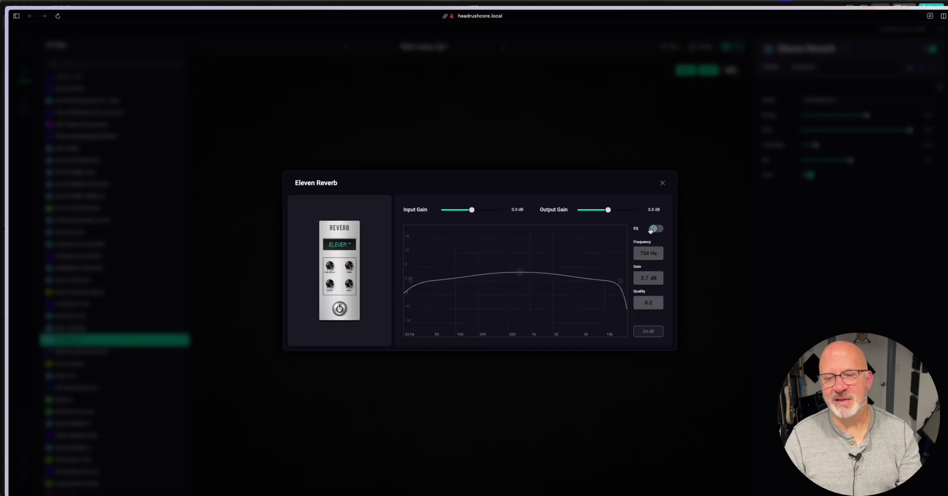
click(662, 183)
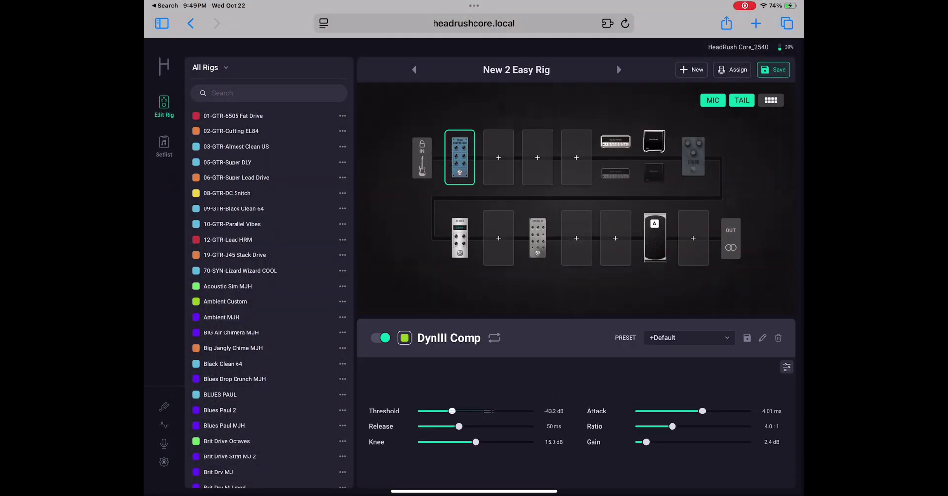
- Set the DynIII Comp ratio to 5.5:1 and the Eleven Reverb pre-delay to 90 ms
drag(672, 426, 678, 426)
click(460, 237)
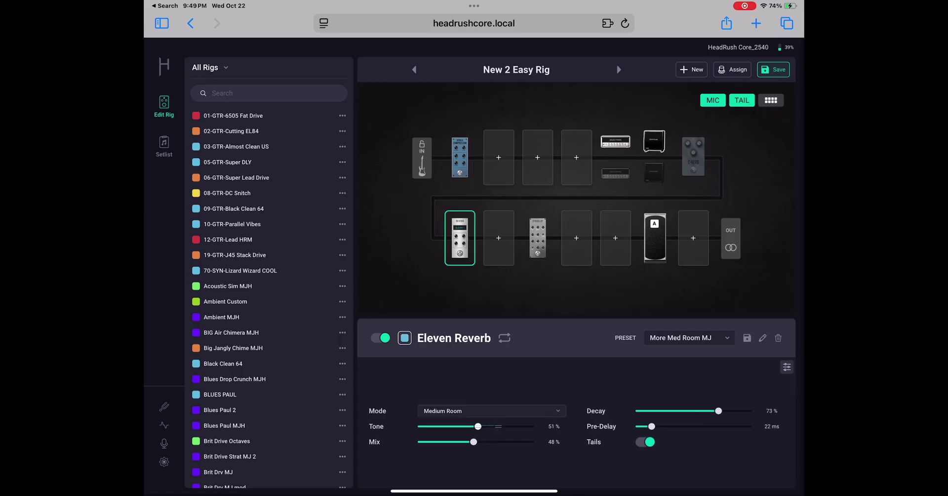
drag(651, 426, 687, 426)
click(537, 237)
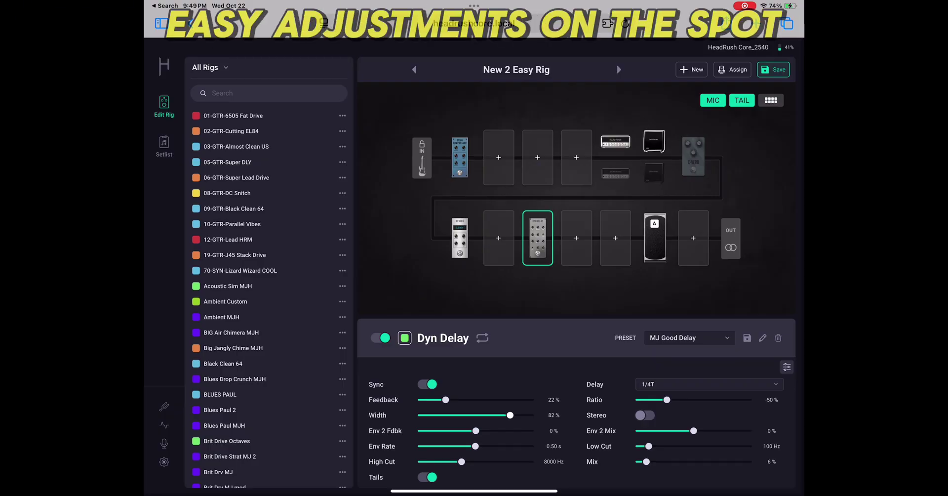
- Use Ctrl+S to open the Save dialog asking for a new rig name
key(ctrl+s)
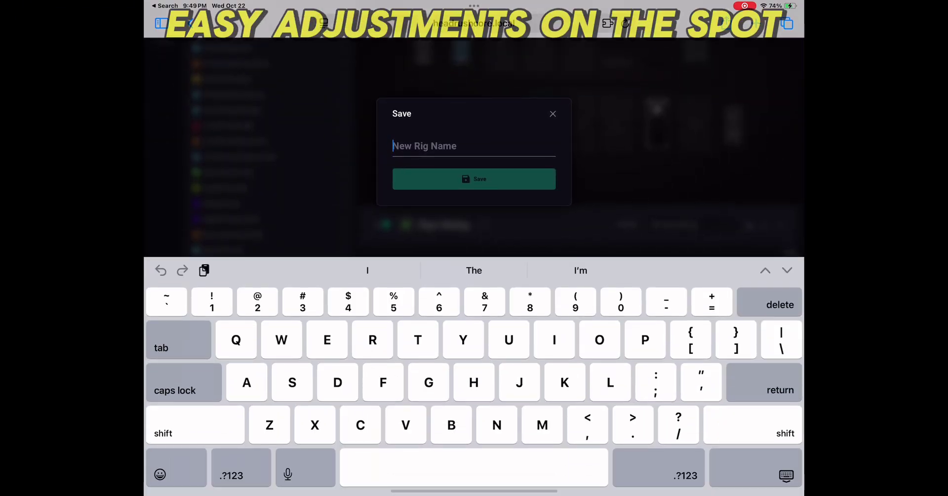